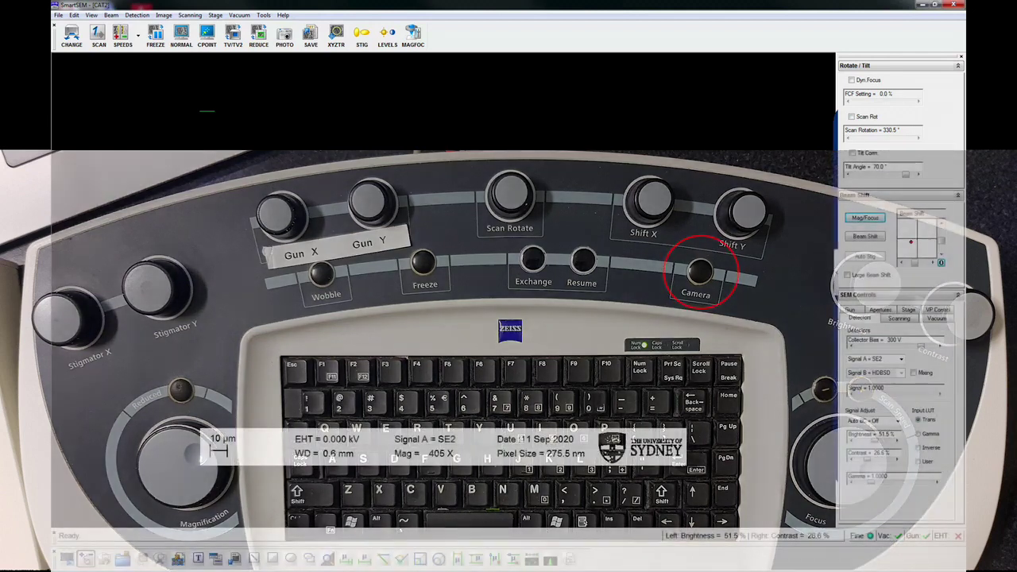
Step: Switch Signal A to the TV detector to view the chamber camera
double_click(424, 439)
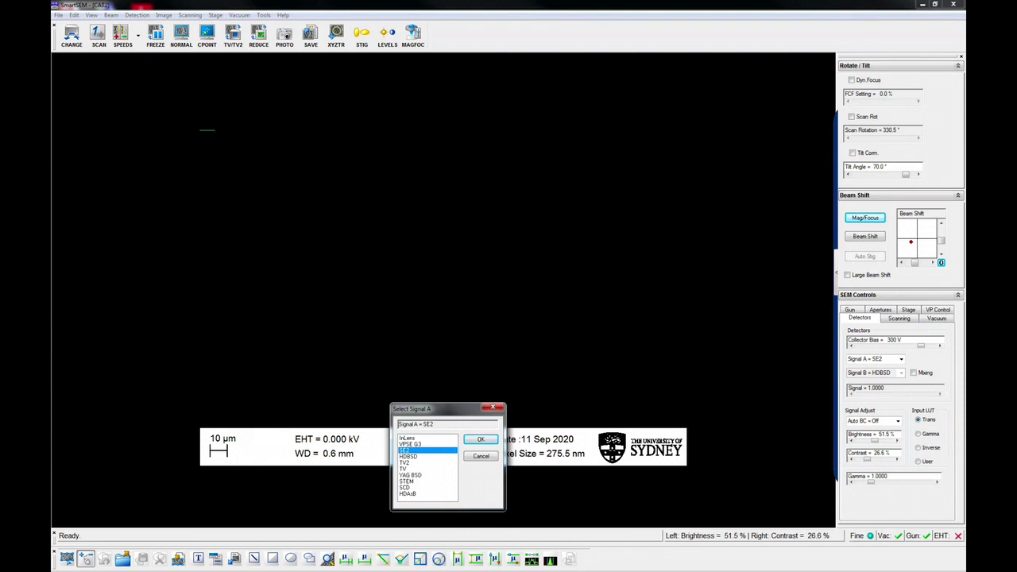
left_click(404, 469)
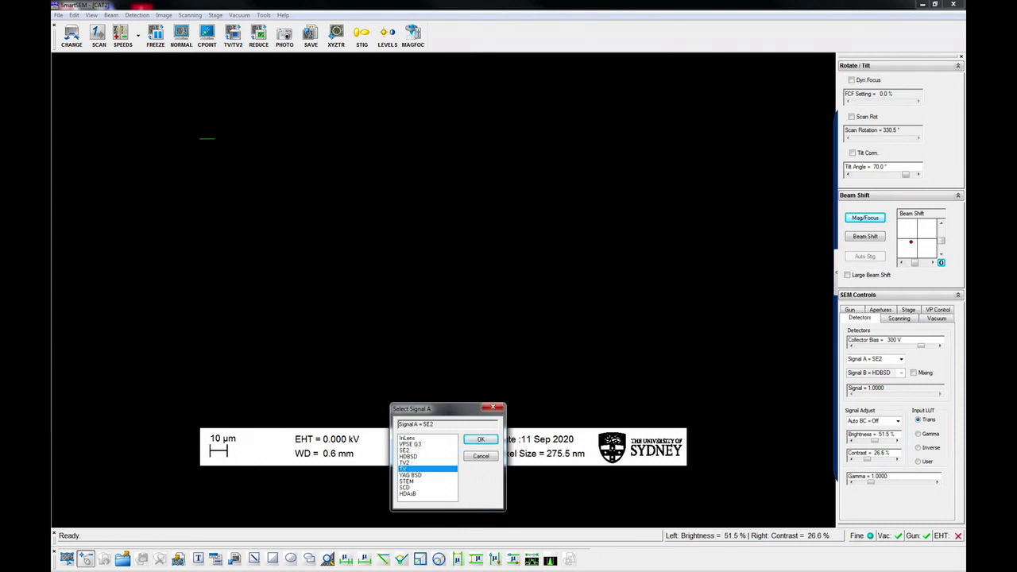
left_click(480, 439)
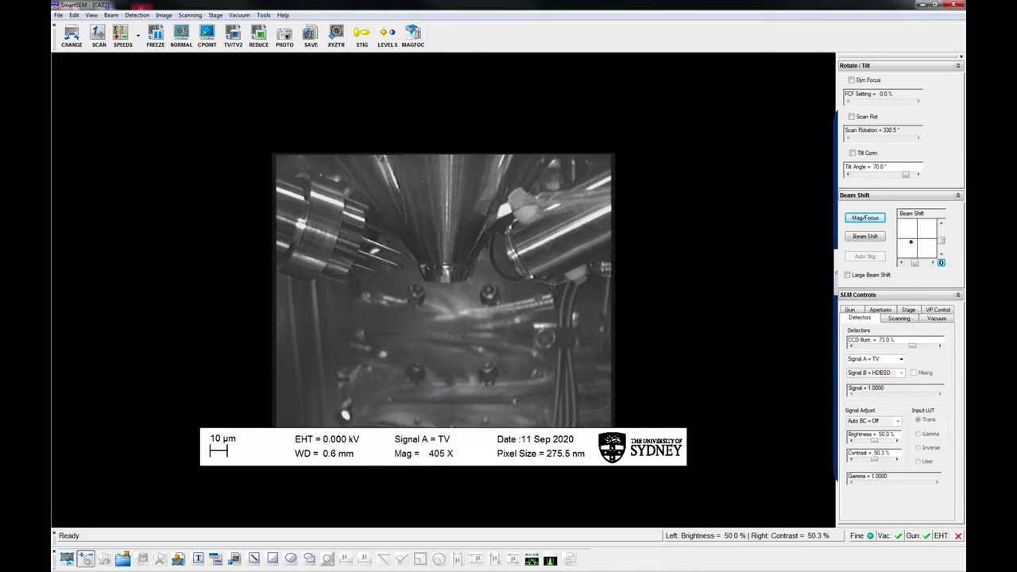
Step: Check the stage position and coordinates, and vent the specimen chamber
left_click_drag(965, 73, 766, 119)
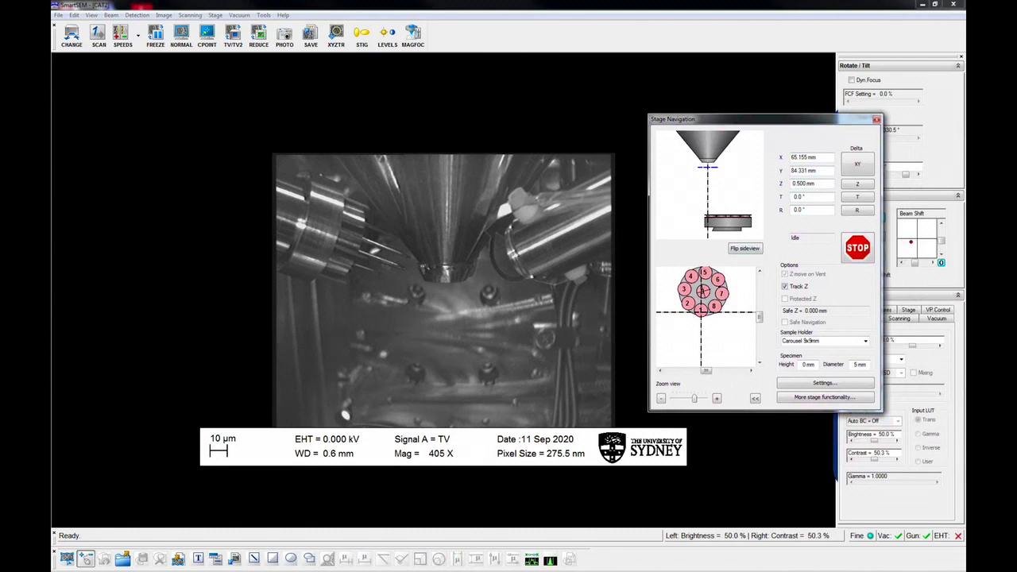
left_click_drag(763, 120, 1016, 162)
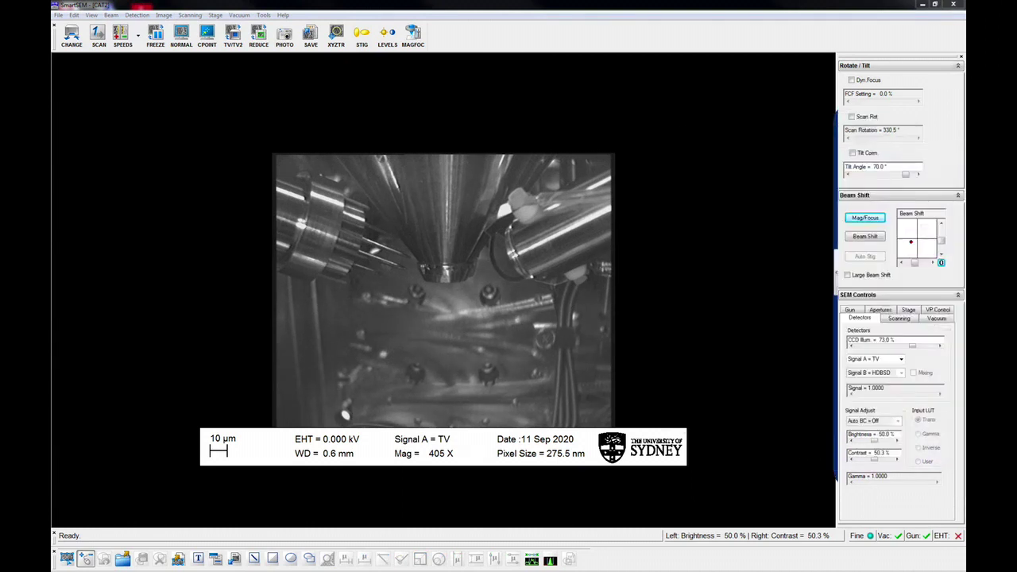
left_click(908, 310)
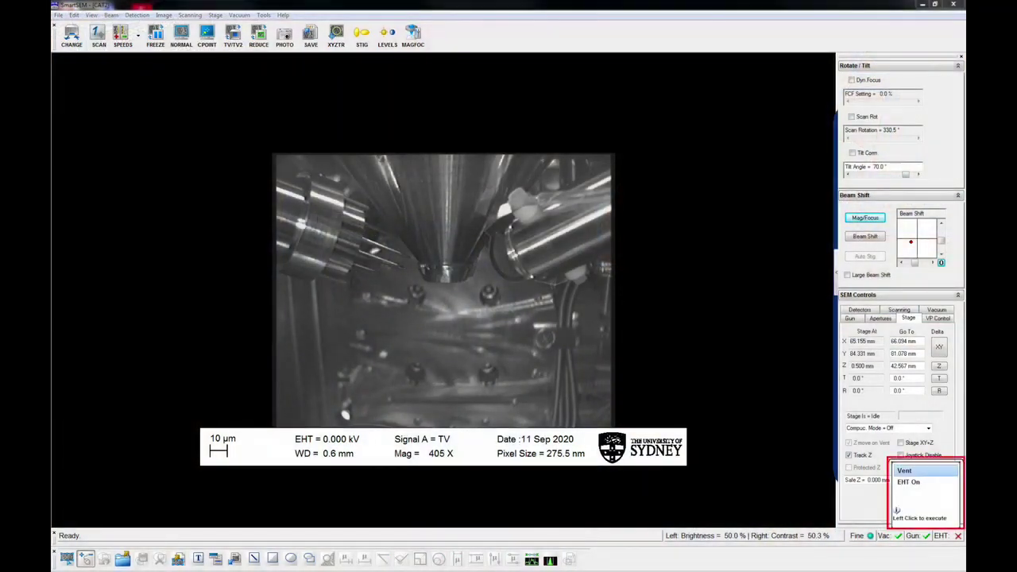
left_click(904, 471)
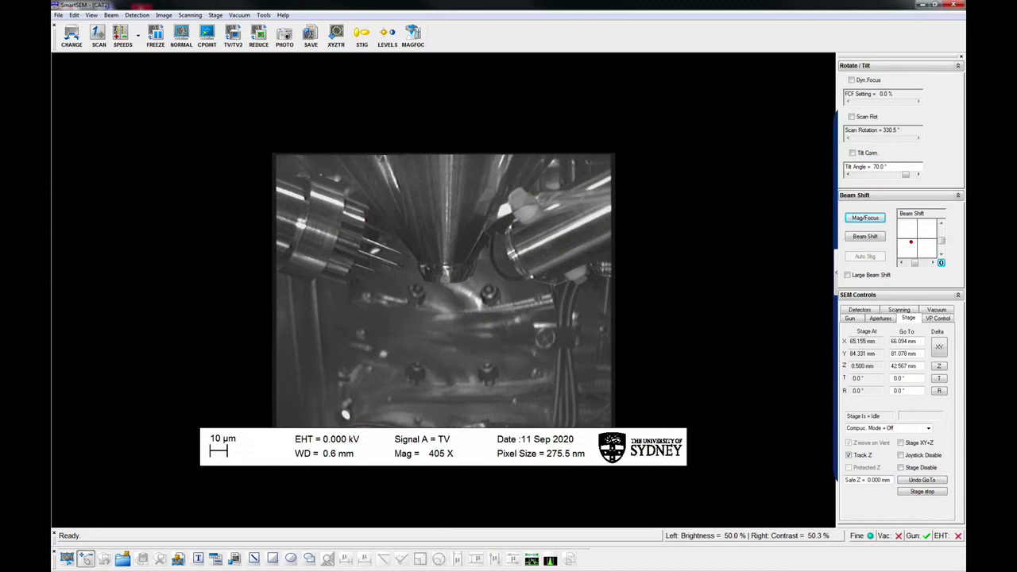
Step: Pump the specimen chamber down and review the gun and aperture settings
left_click(889, 535)
left_click(907, 470)
left_click(880, 319)
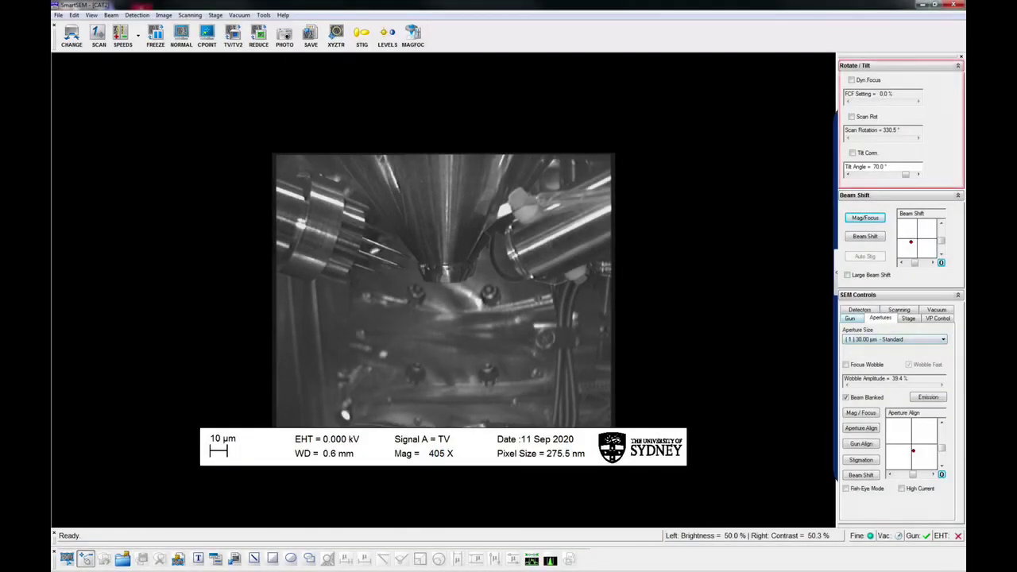
left_click(850, 318)
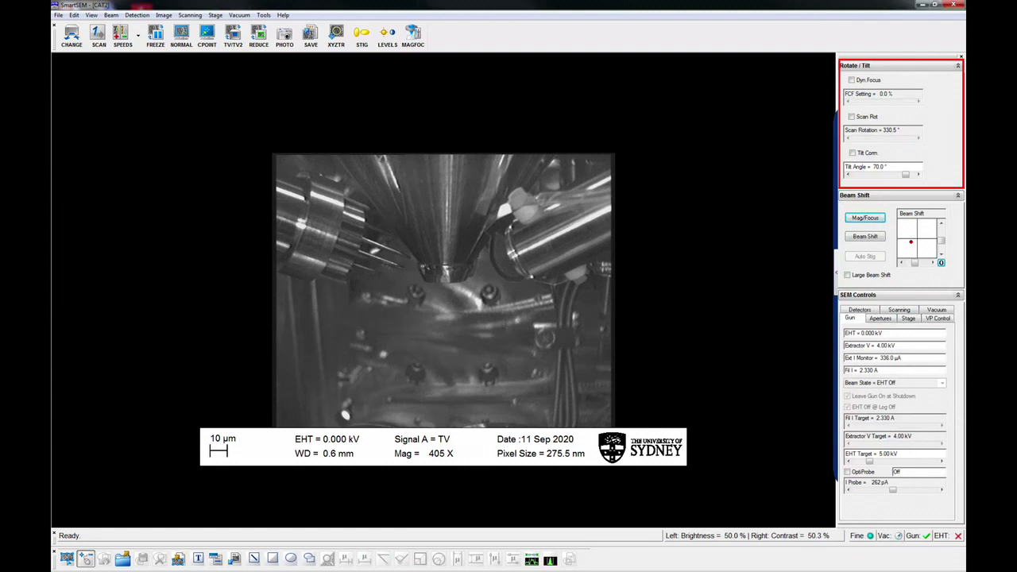
left_click(880, 319)
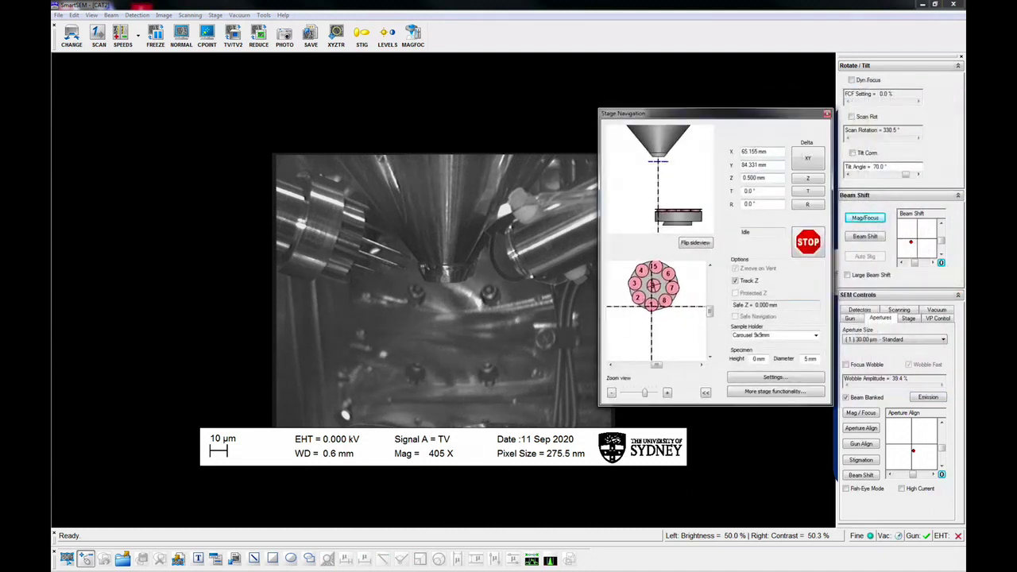
Step: Set the sample holder for stage navigation to Carousel 9x9mm and put the Stage Navigation window away
left_click(815, 336)
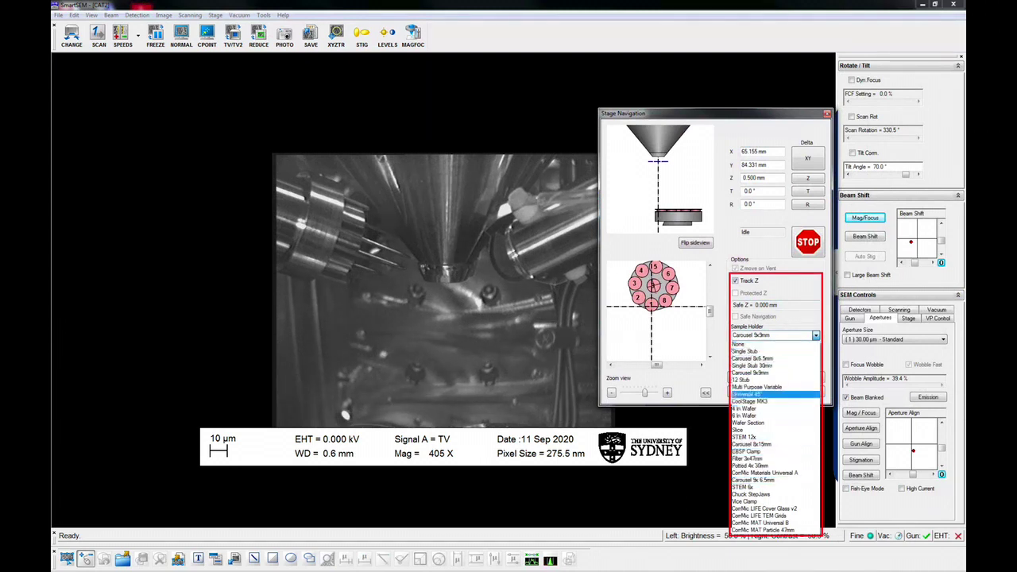
left_click(751, 372)
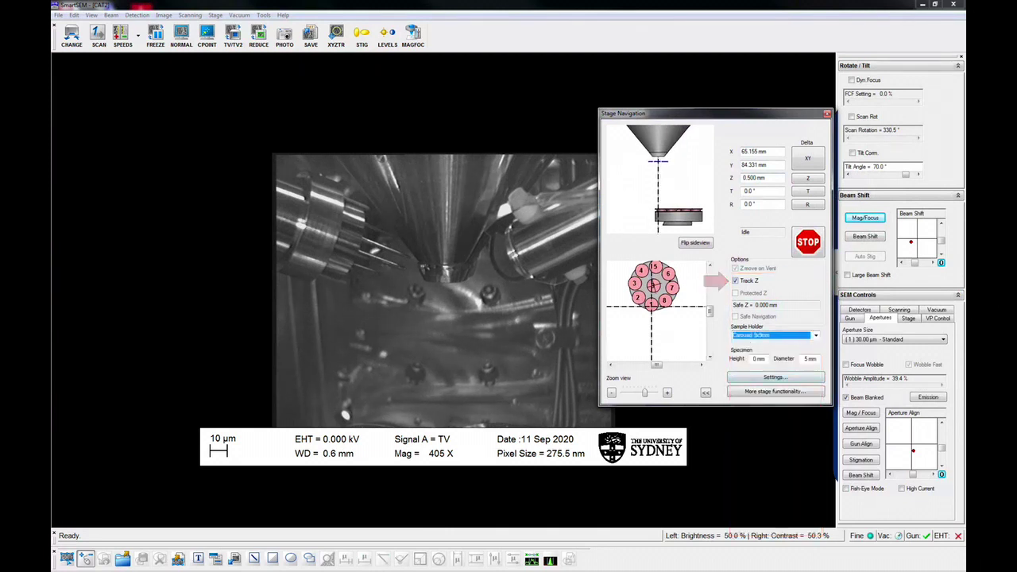
left_click_drag(707, 113, 752, 134)
left_click(872, 134)
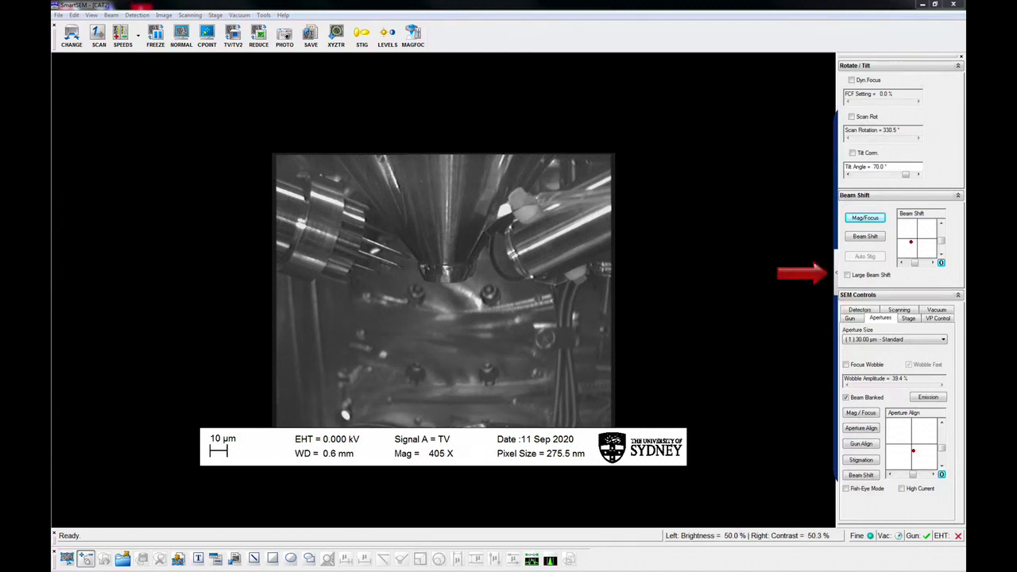
Step: Check the carousel's position under the column in the Stage Navigation window and put the window away again
left_click(836, 273)
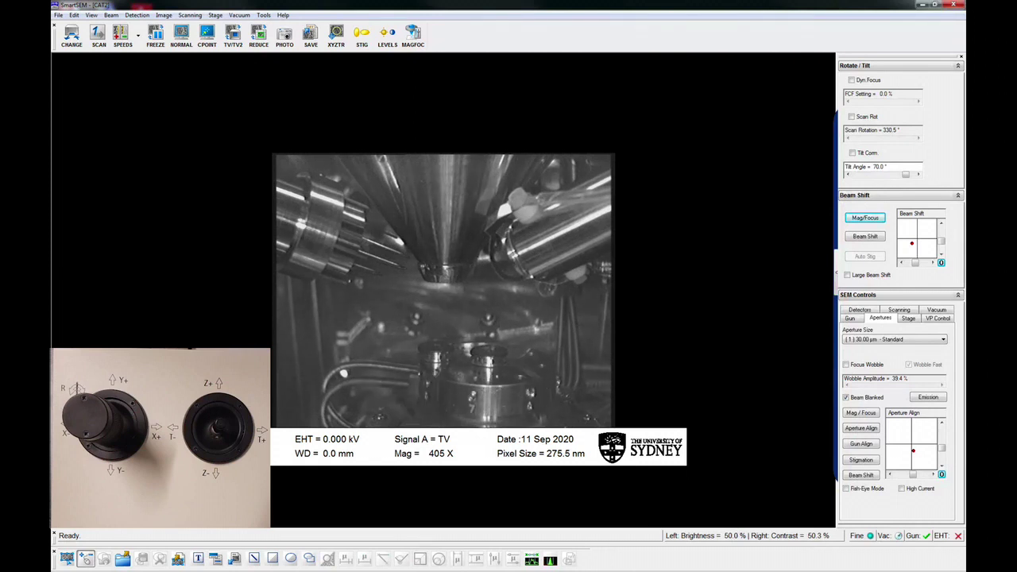
left_click_drag(964, 163, 715, 149)
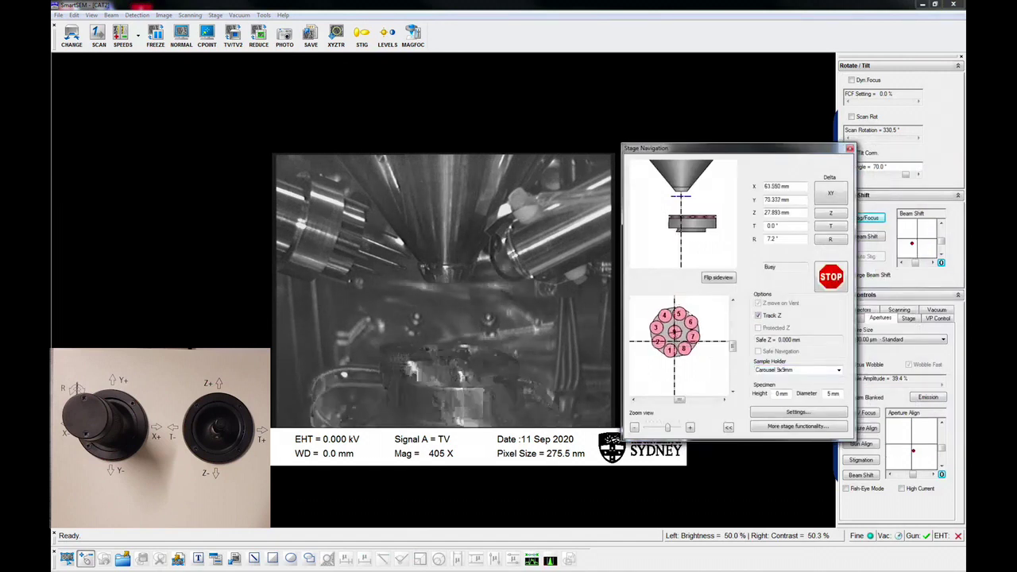
left_click_drag(715, 149, 965, 163)
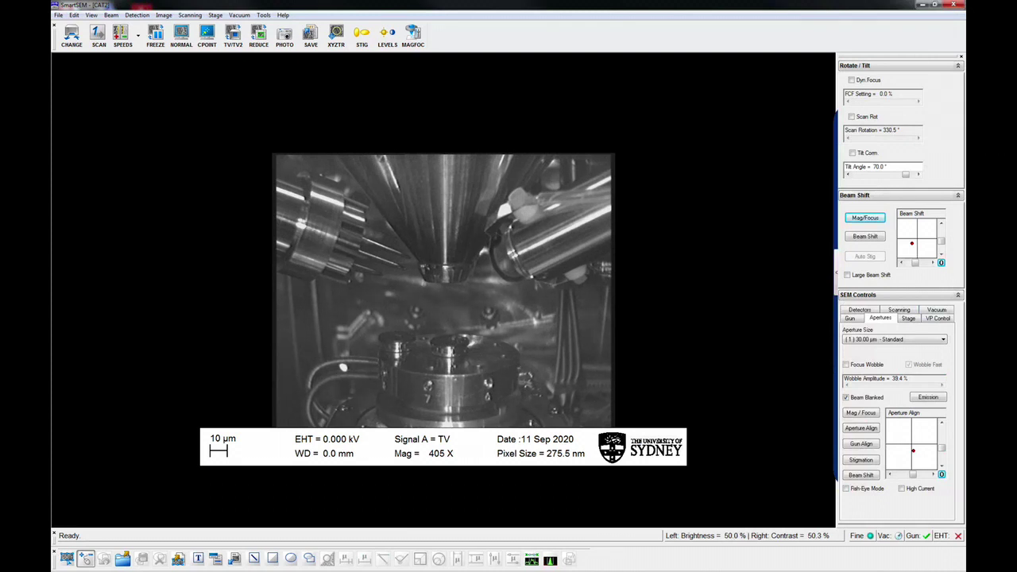
Step: Set the EHT target to 5 kV and switch the EHT on
double_click(326, 439)
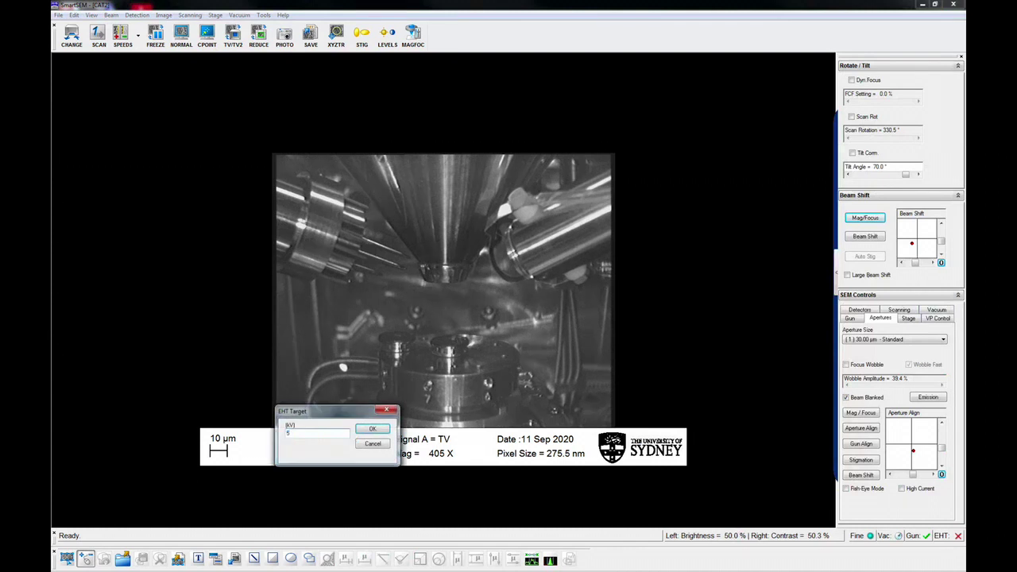
key("Return")
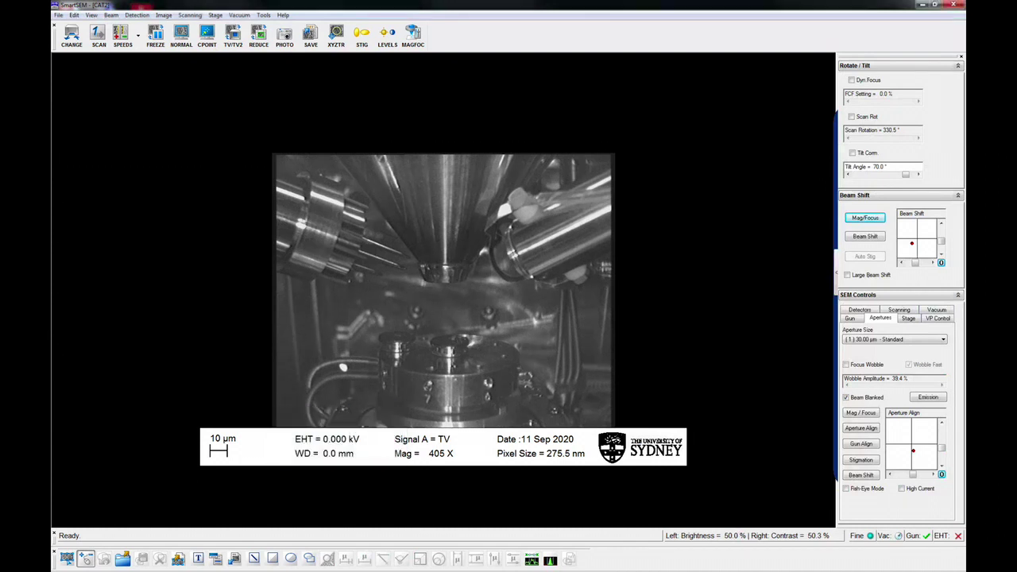
left_click(850, 318)
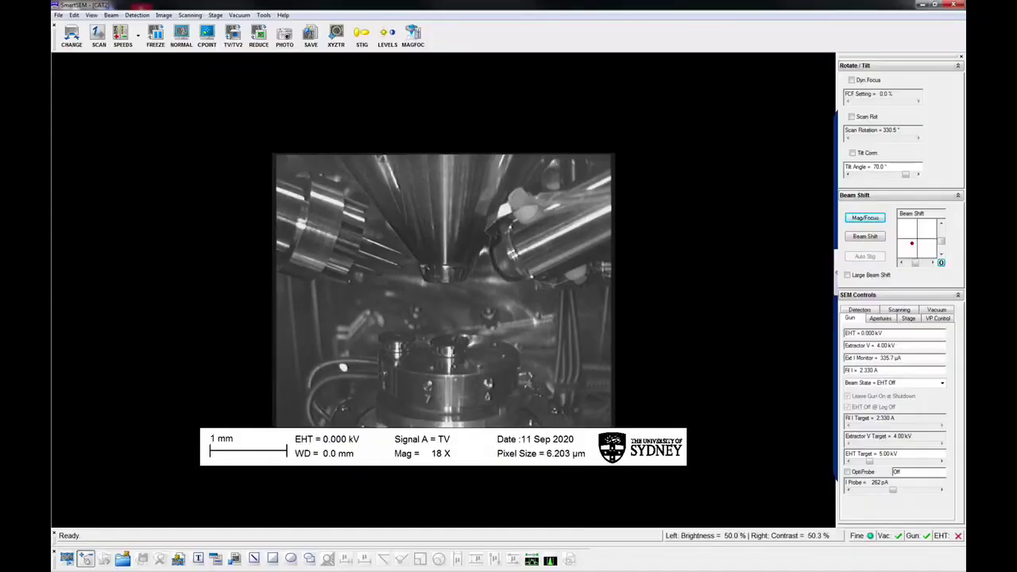
left_click(947, 536)
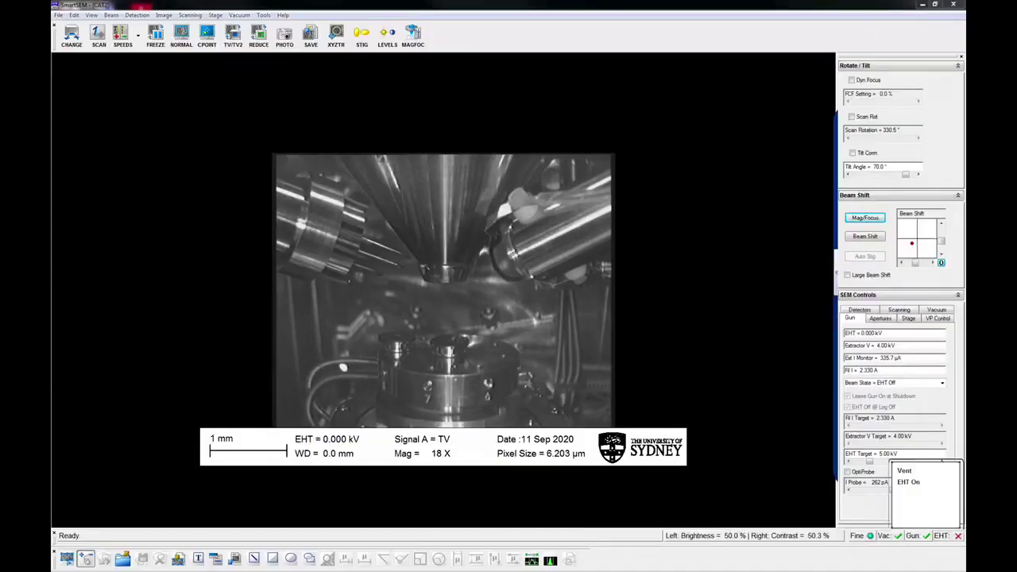
left_click(906, 482)
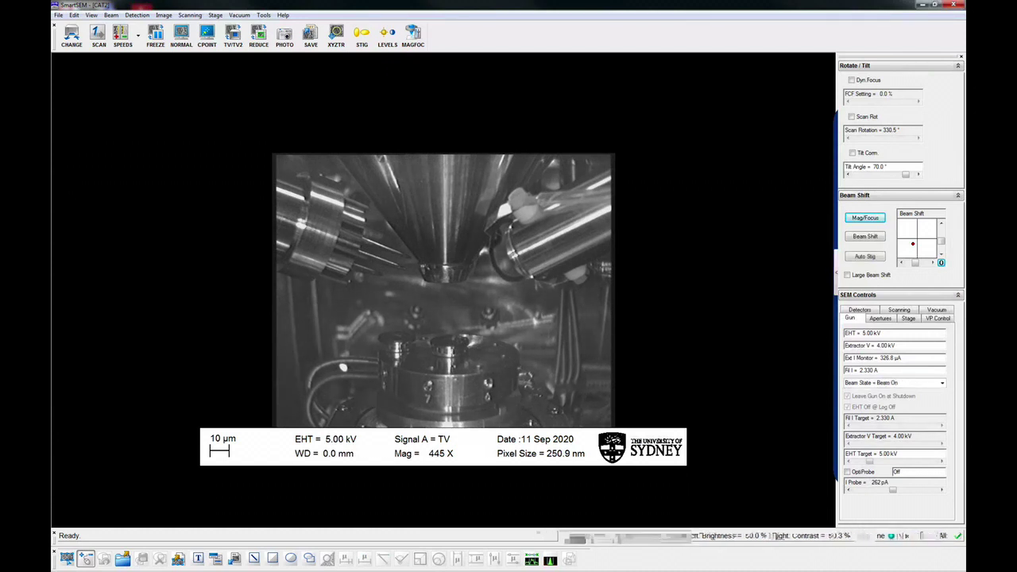
Step: Switch Signal A to the SE2 detector
double_click(422, 440)
left_click(401, 447)
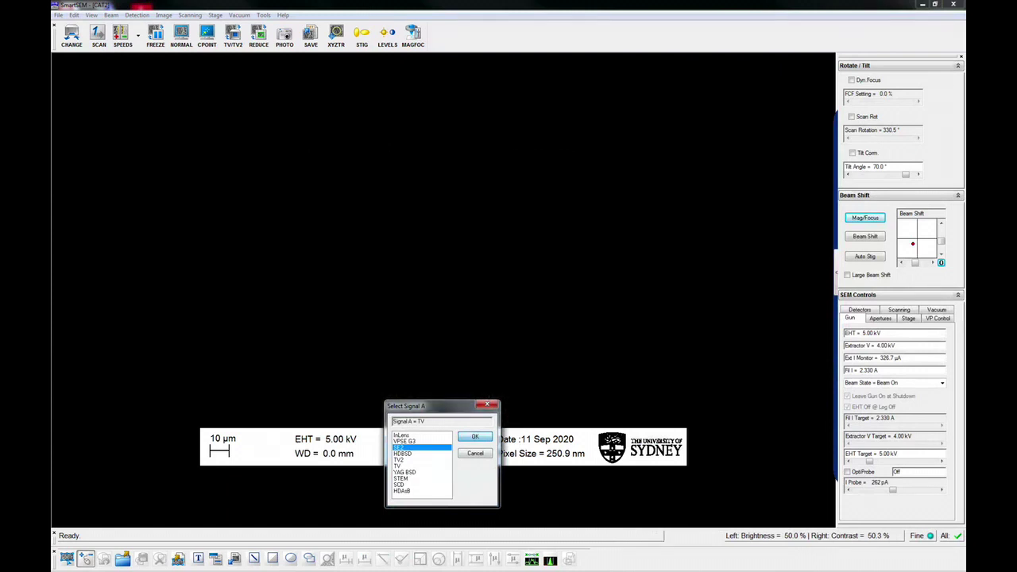
key("Return")
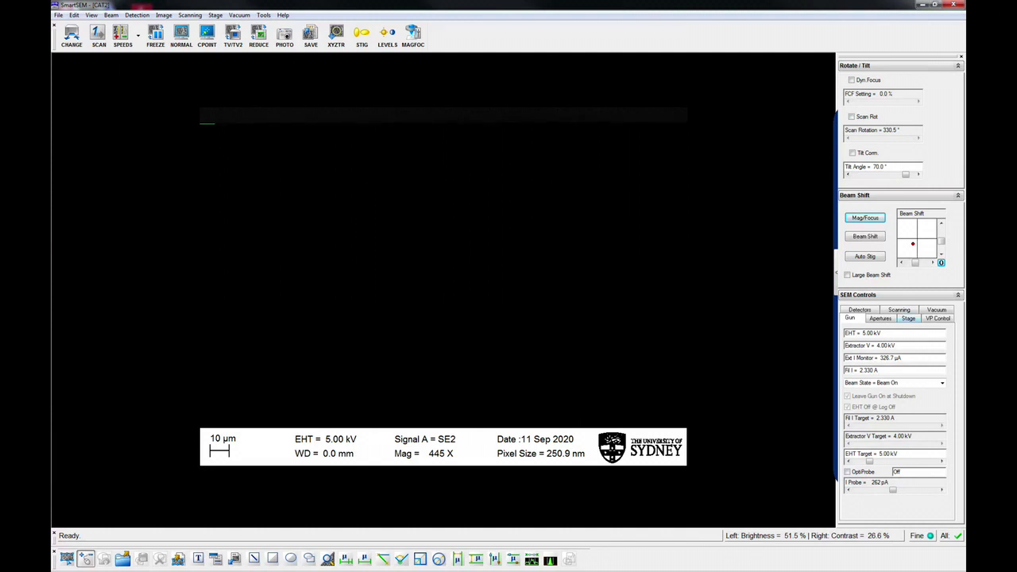
Step: Set the scan speed to 0 and lower the magnification to about 213 X
left_click(899, 310)
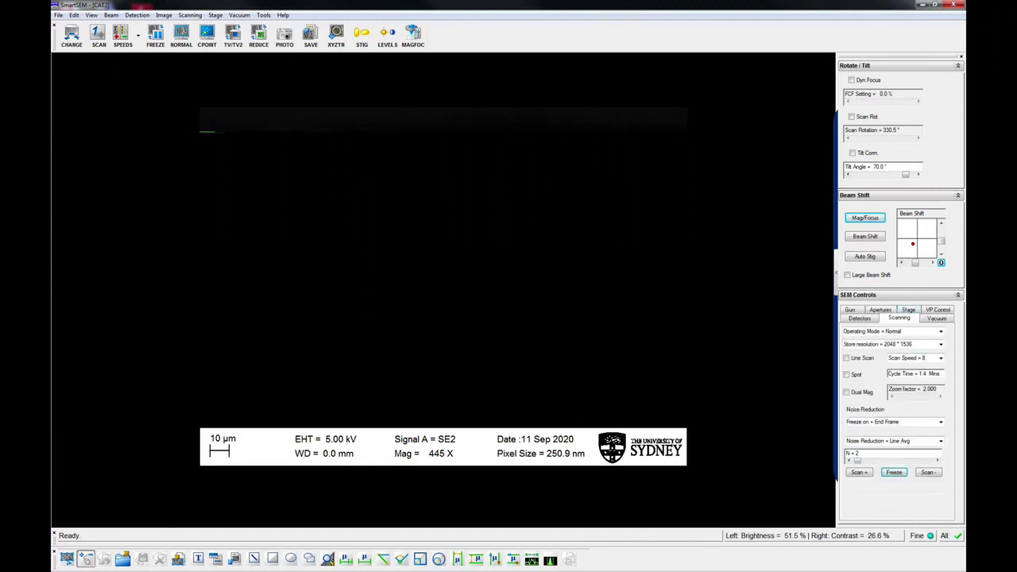
left_click(941, 358)
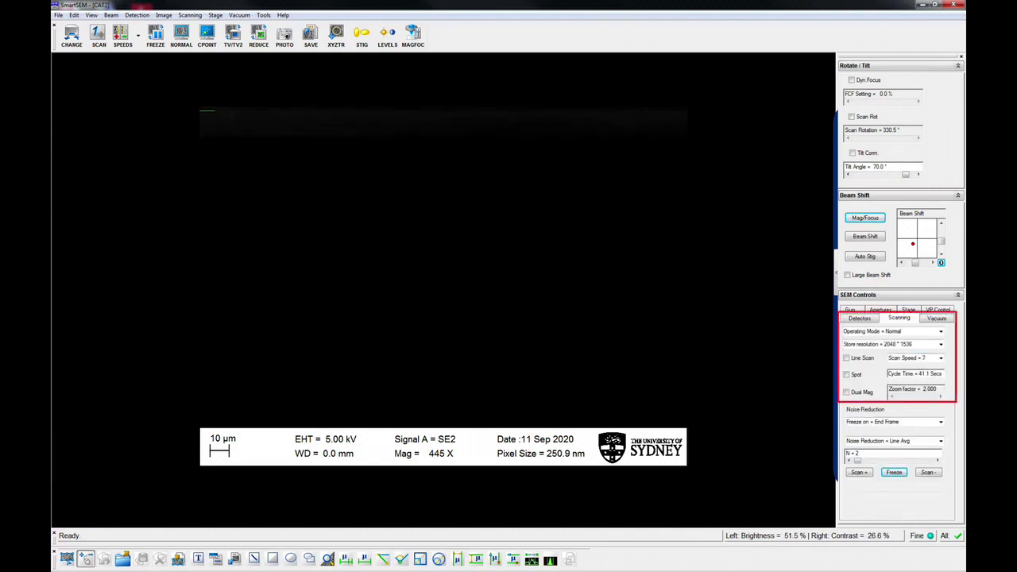
key("Up")
key("Up")
key("Up")
key("Up")
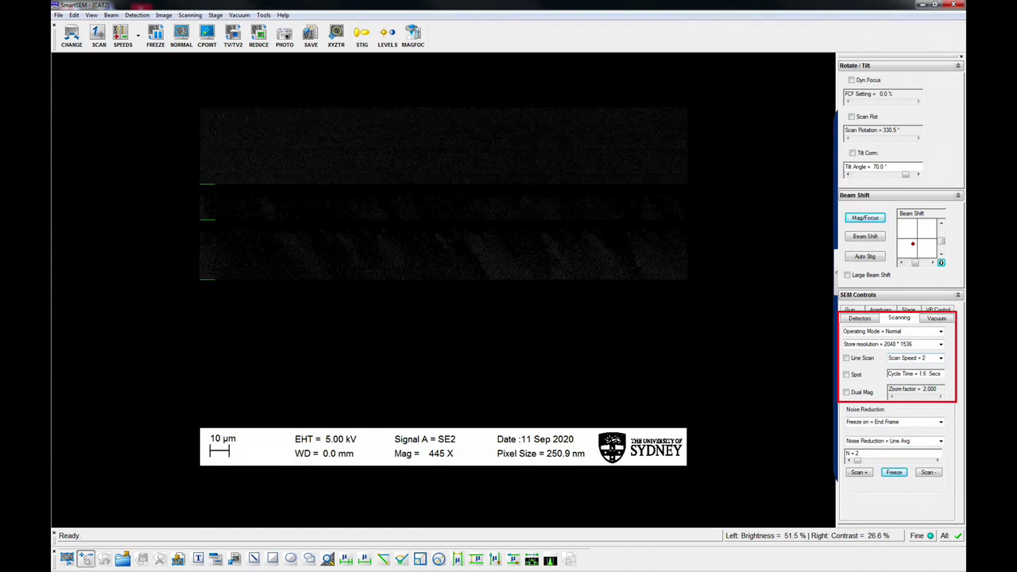
scroll(443, 268, "down", 5)
key("Down")
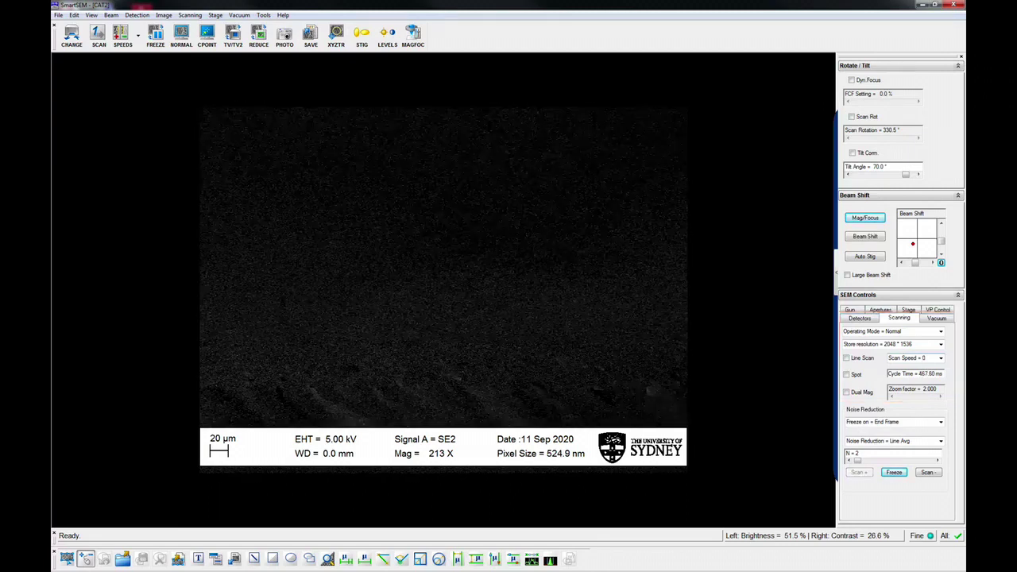
Step: Display the detector settings and adjust the SE2 image contrast to 28.0 %
left_click(859, 318)
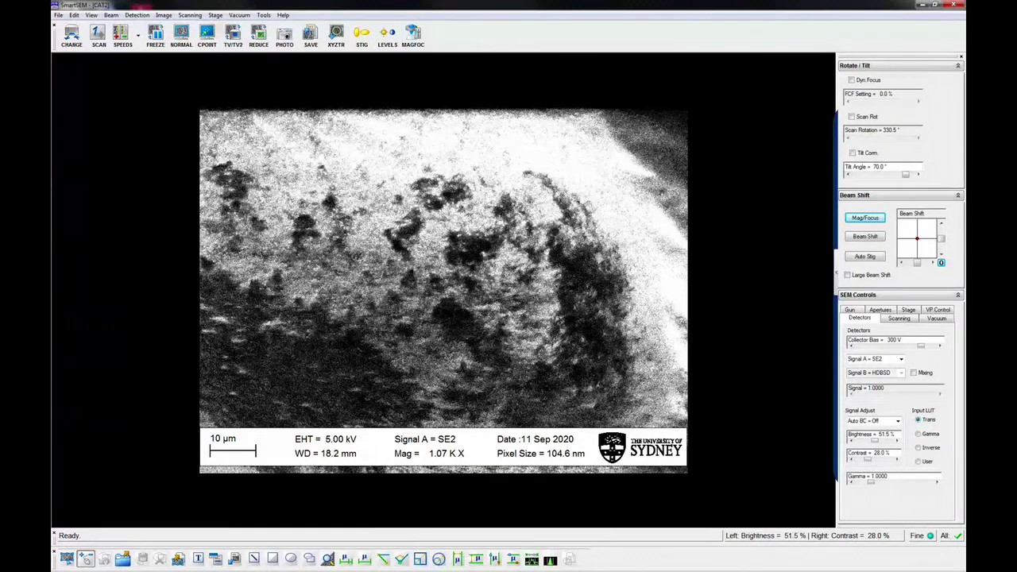
key("ctrl+t")
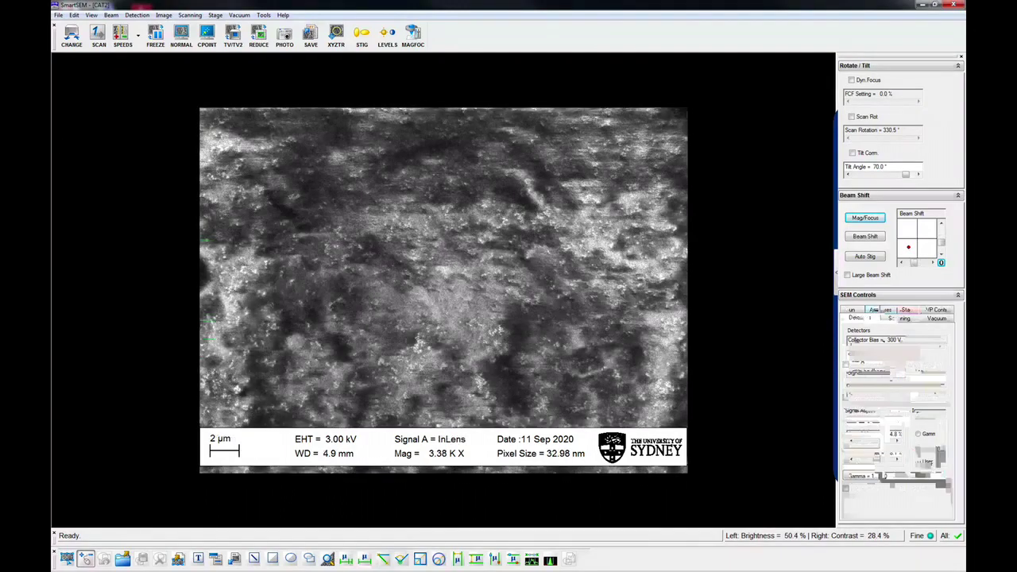
Step: Review the available aperture sizes and choose the 30.00 µm Standard aperture
left_click(880, 309)
left_click(942, 339)
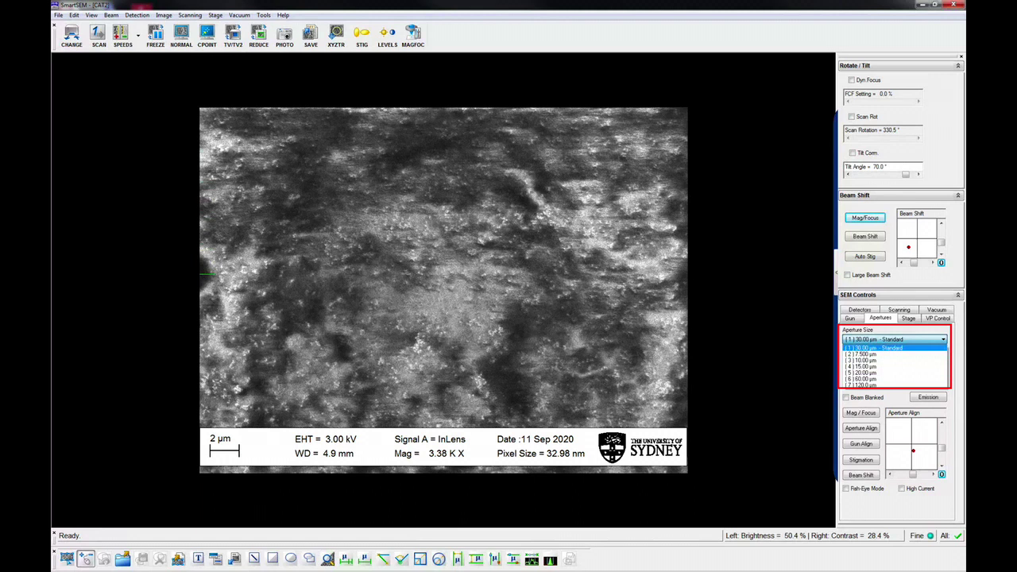
left_click(890, 347)
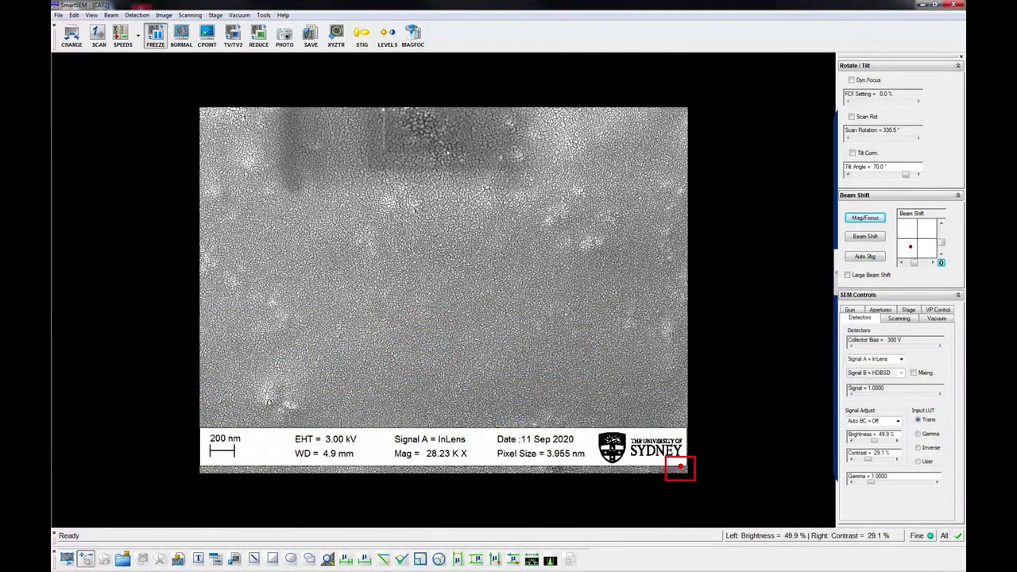
Step: Start a TIFF export of the frozen image, dismiss the directory error and set the destination directory to the Desktop
left_click(58, 15)
left_click(82, 82)
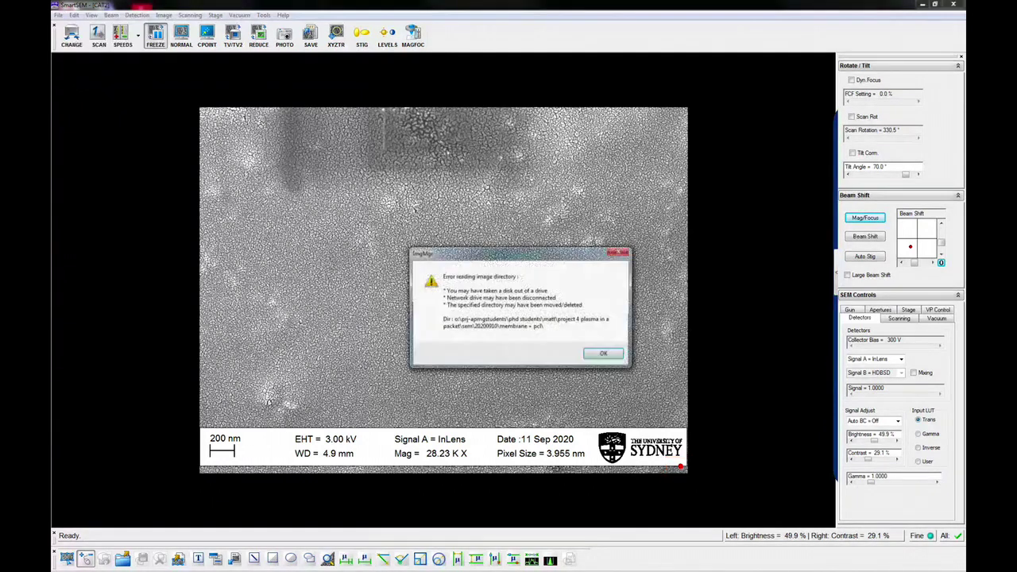
key("Return")
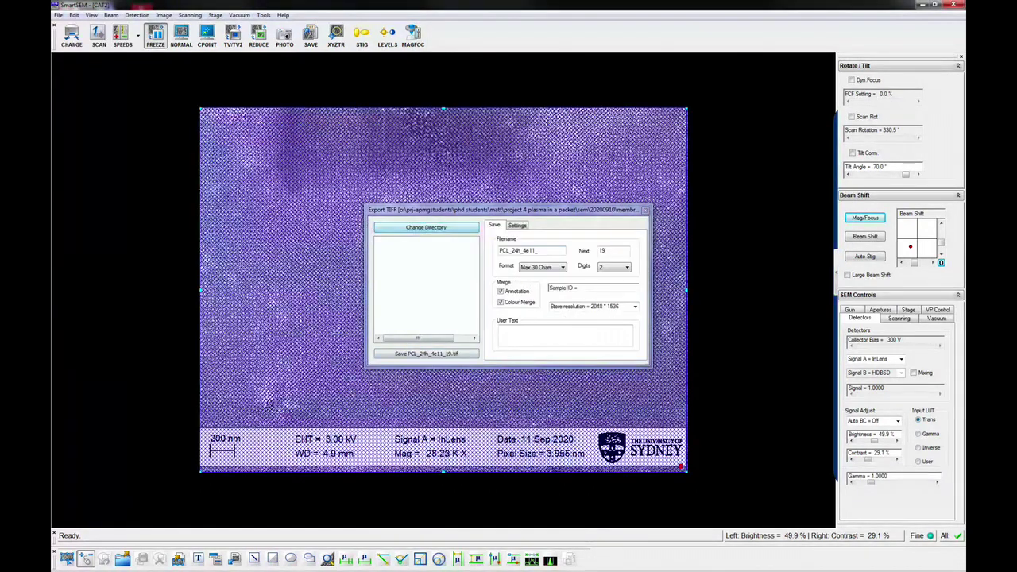
key("Return")
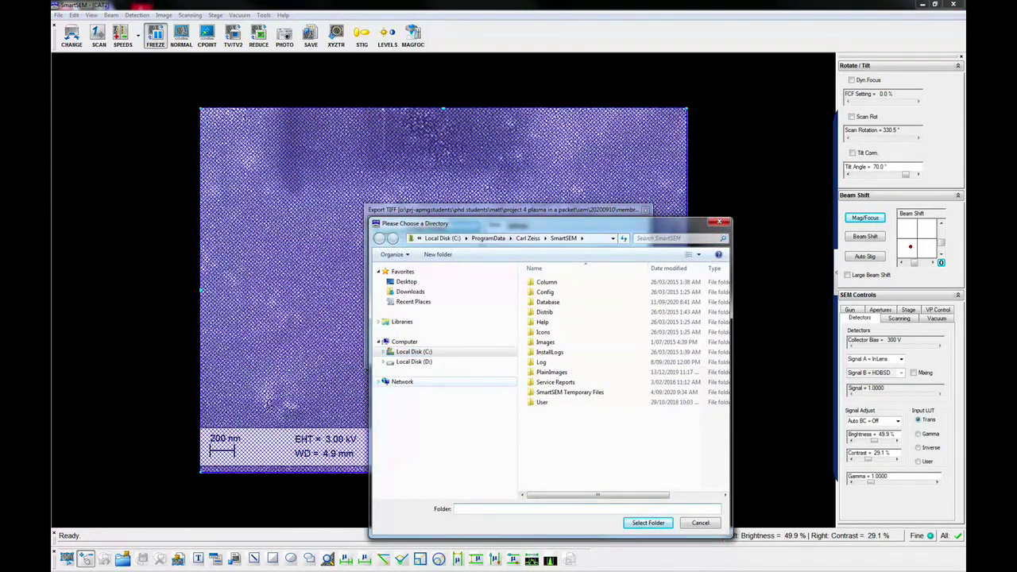
left_click(414, 351)
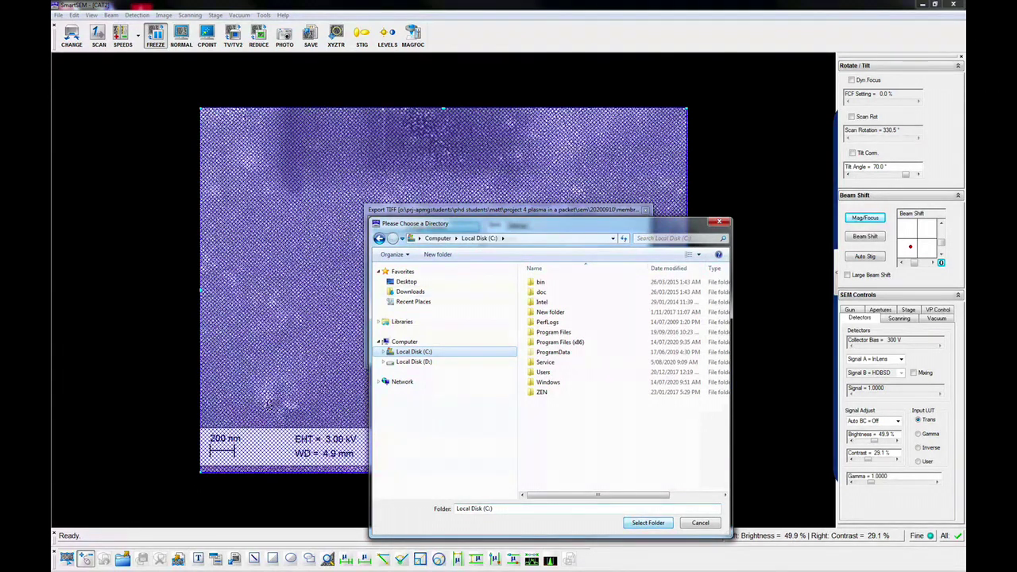
left_click(406, 282)
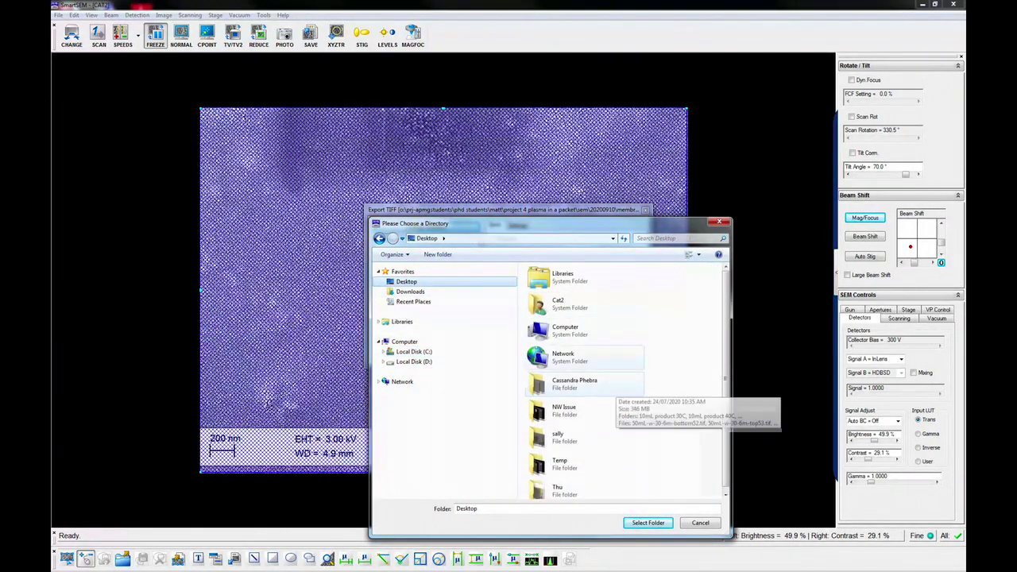
left_click(700, 523)
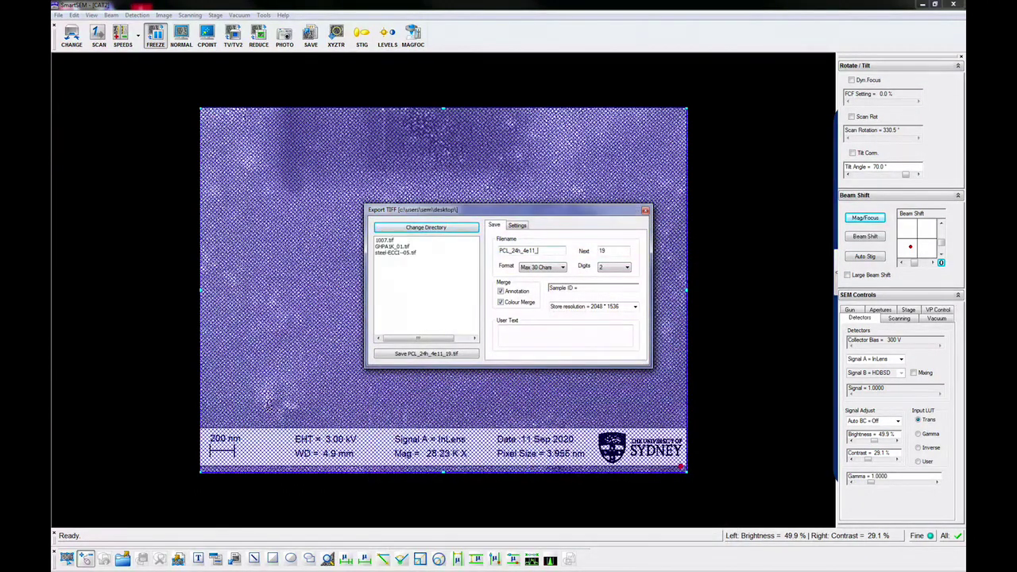
Step: Replace the export filename with Test_
left_click_drag(540, 251, 498, 251)
type("Test")
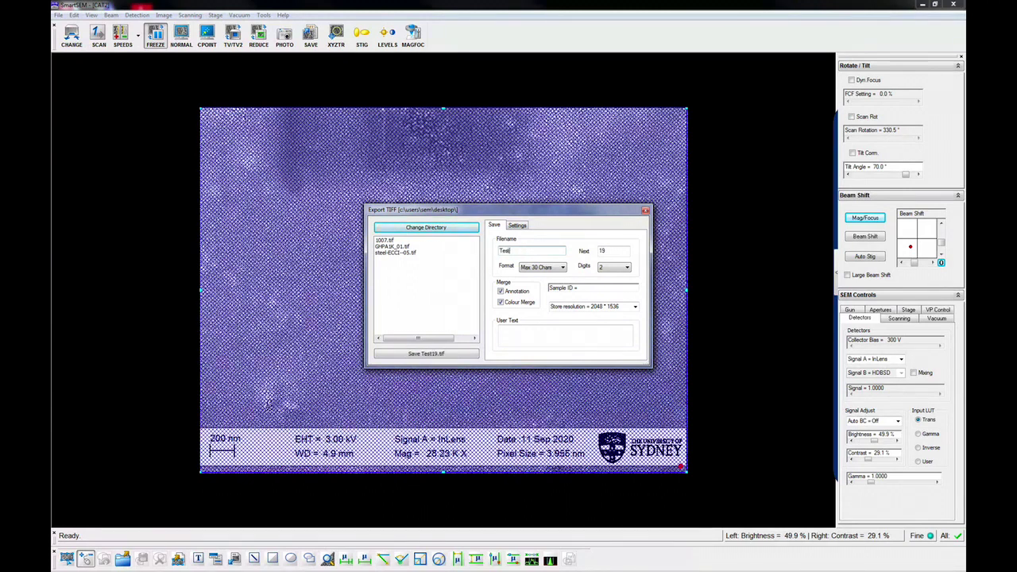
type("_")
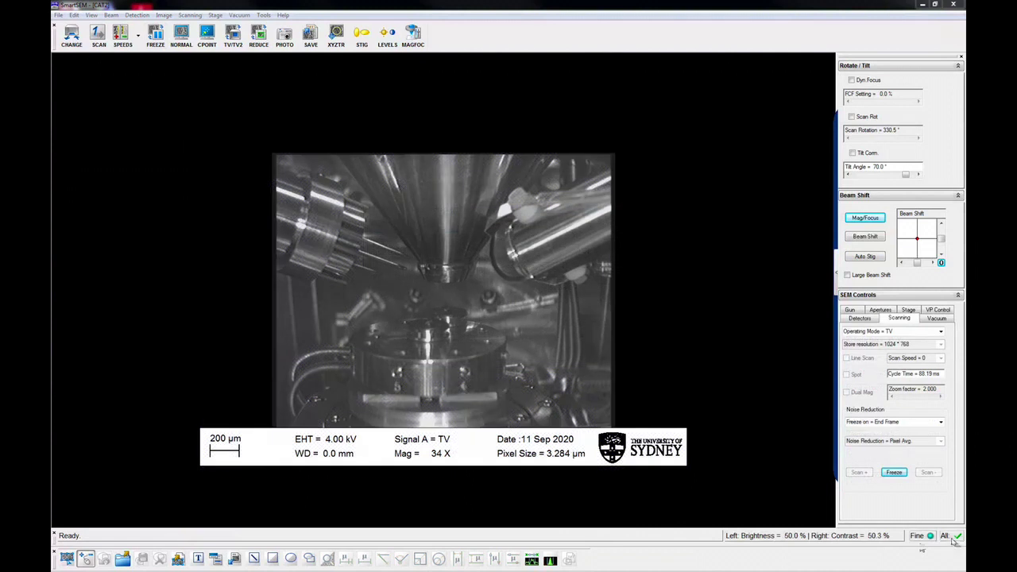
Step: Switch off the EHT and vent the chamber, confirming the venting
left_click(957, 537)
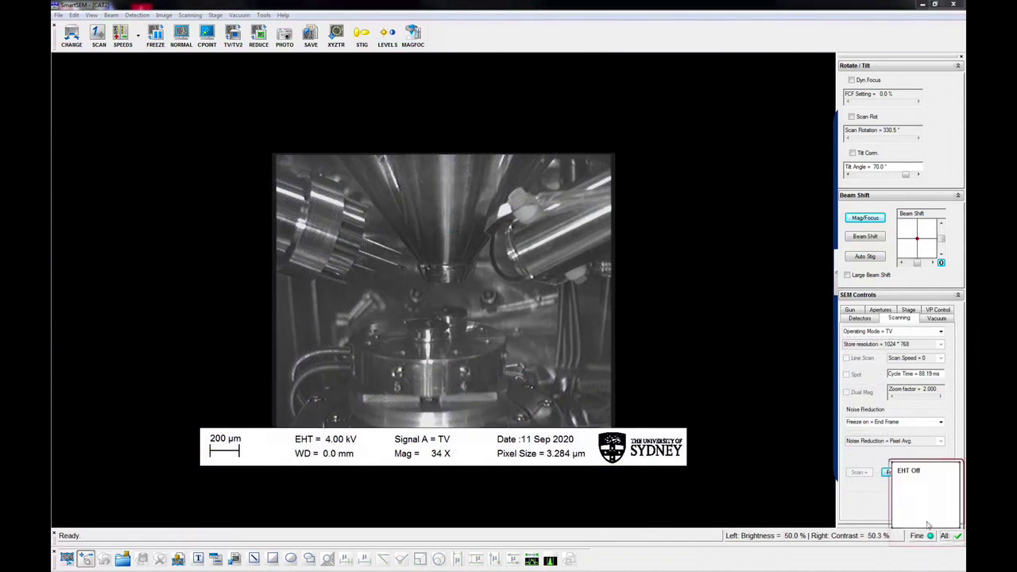
left_click(914, 471)
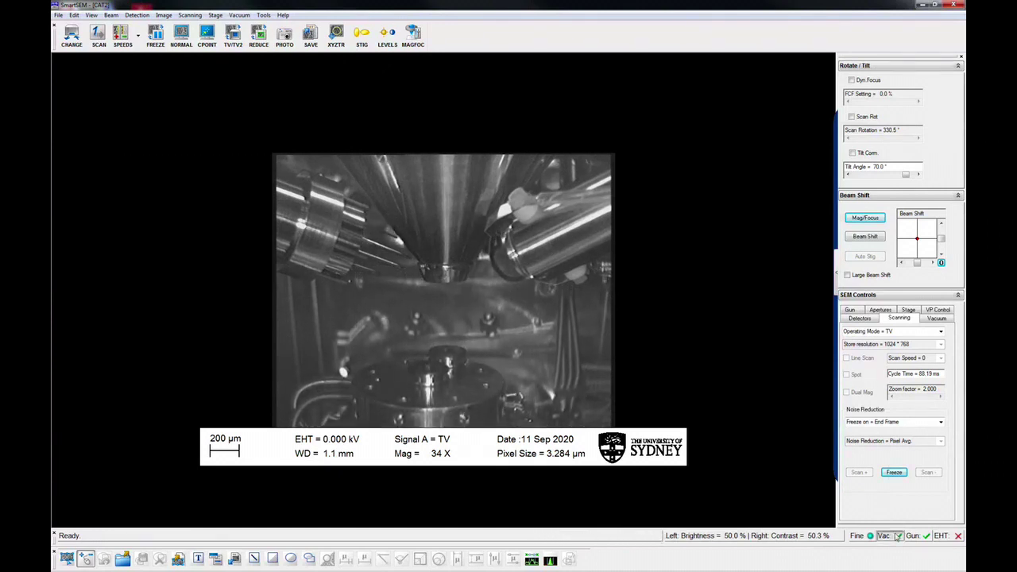
left_click(896, 534)
left_click(912, 471)
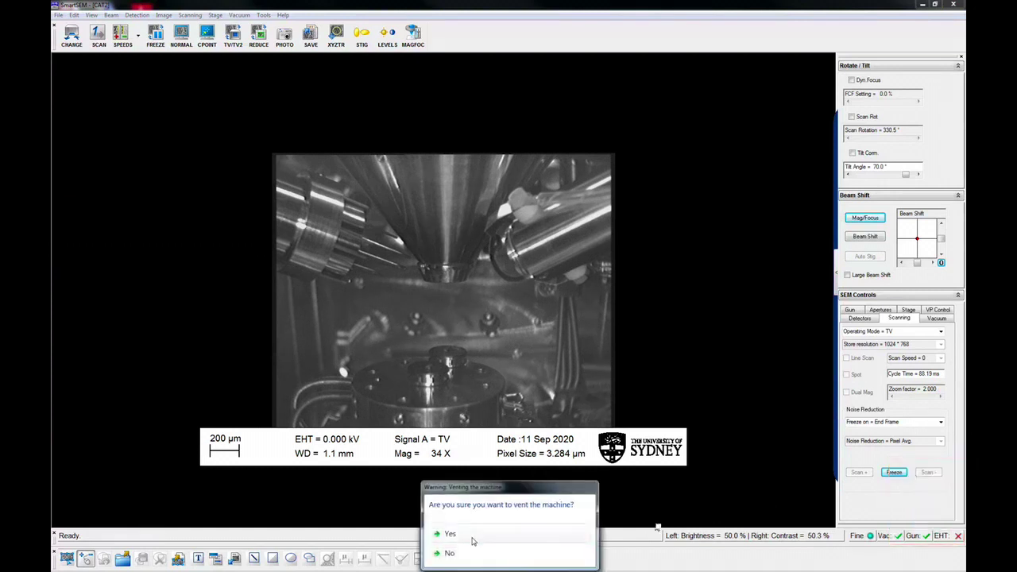
left_click(472, 545)
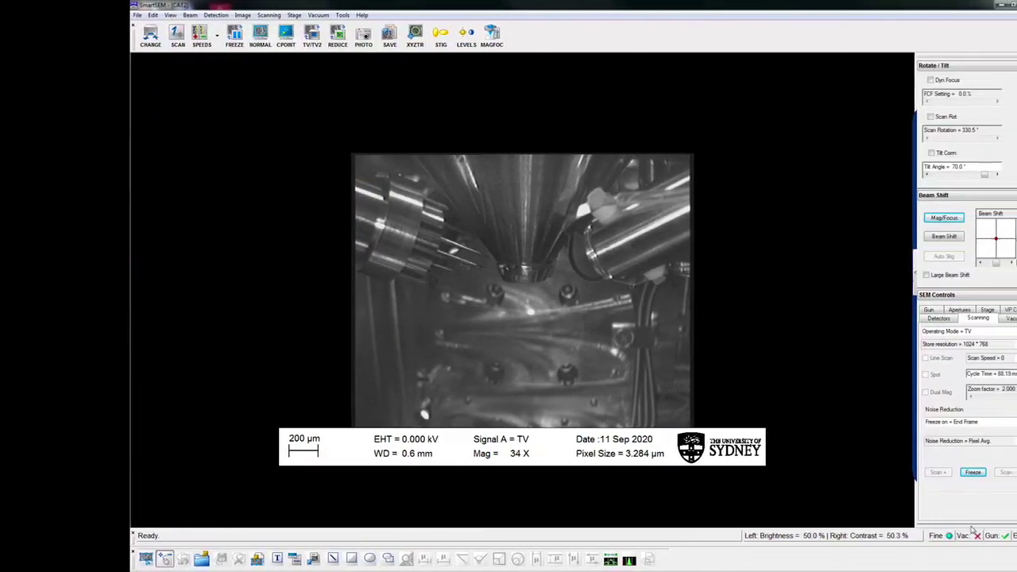
Step: Pump down the vented specimen chamber
left_click(929, 535)
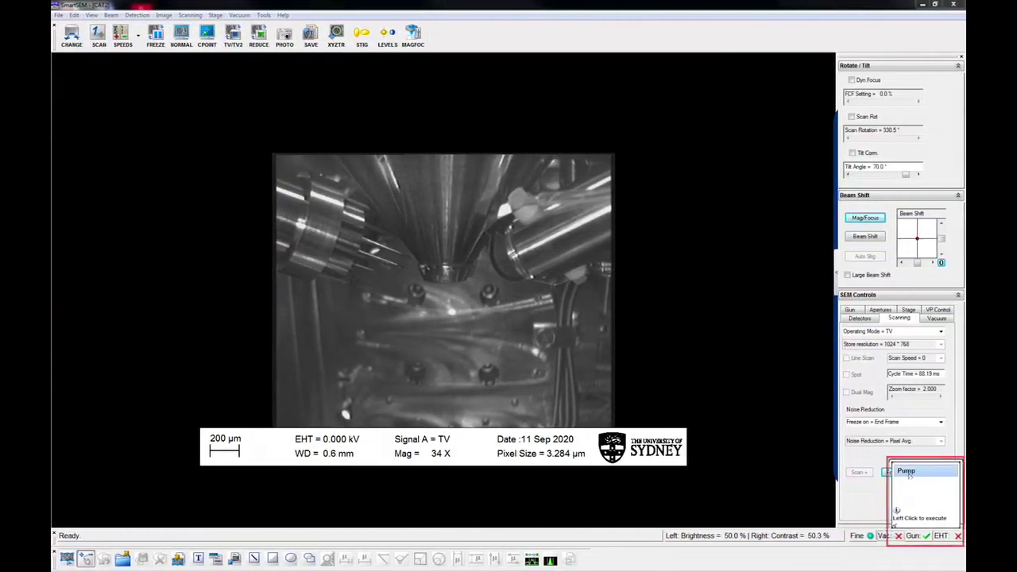
left_click(907, 472)
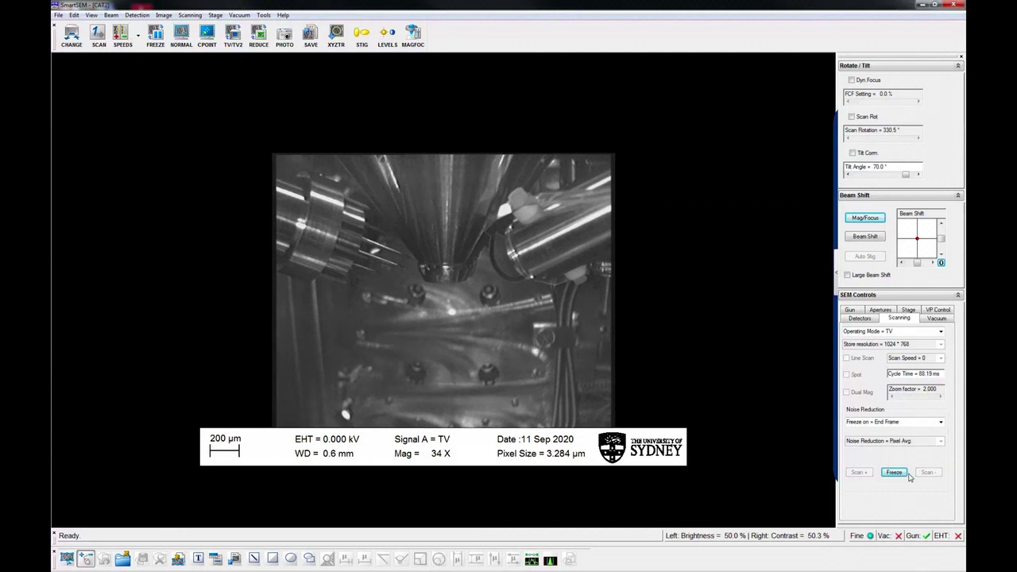